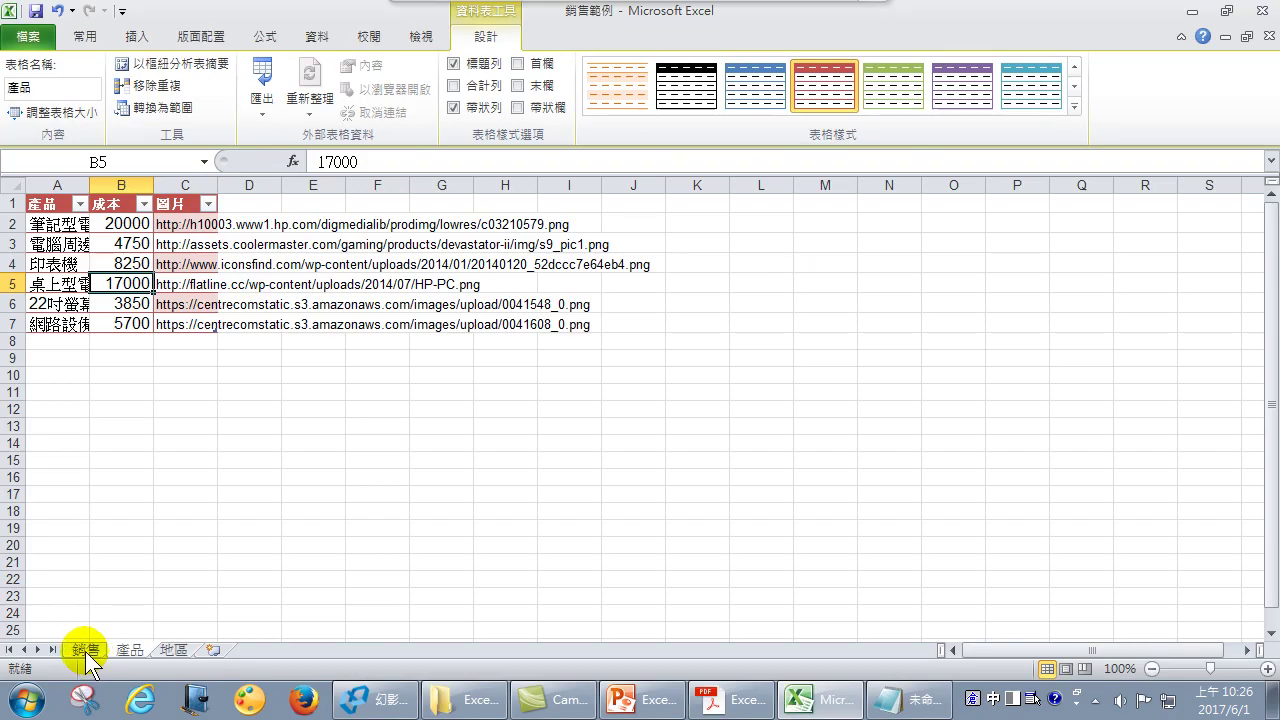
Switch to the 銷售 sheet showing the 銷售範例 sales table
click(86, 650)
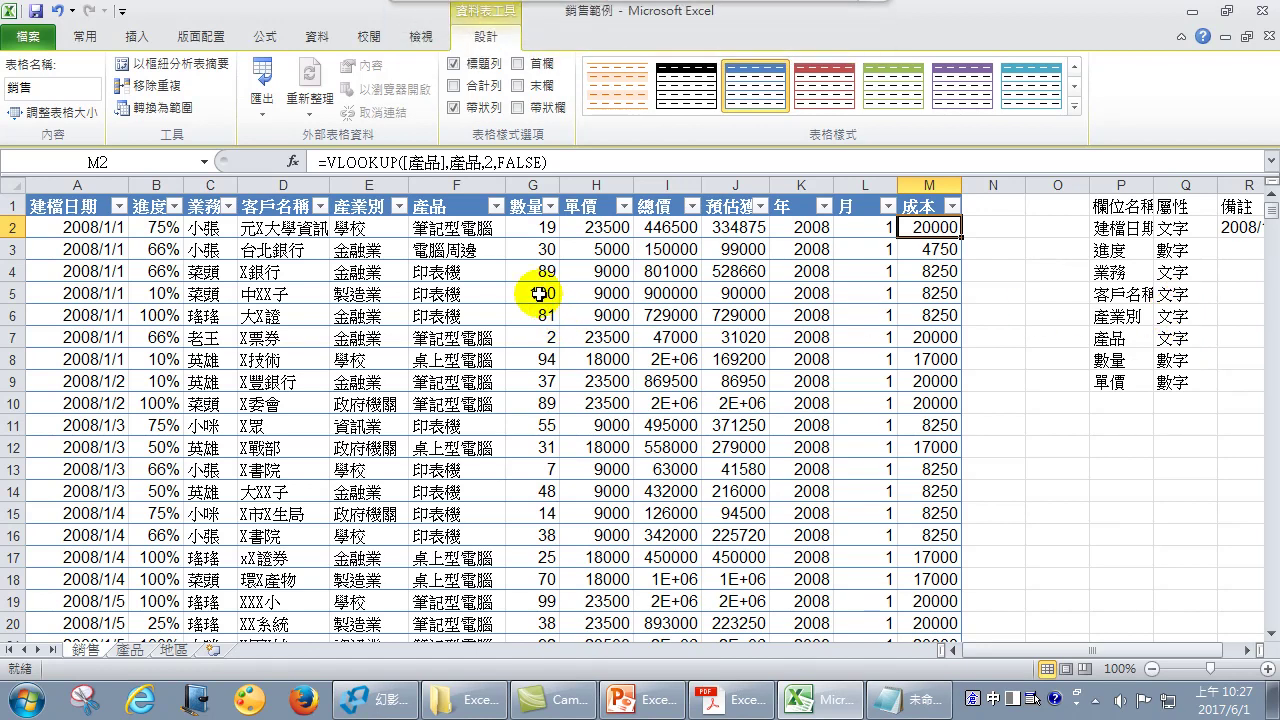
Add 總價 to the field list with attribute 數字
click(1117, 401)
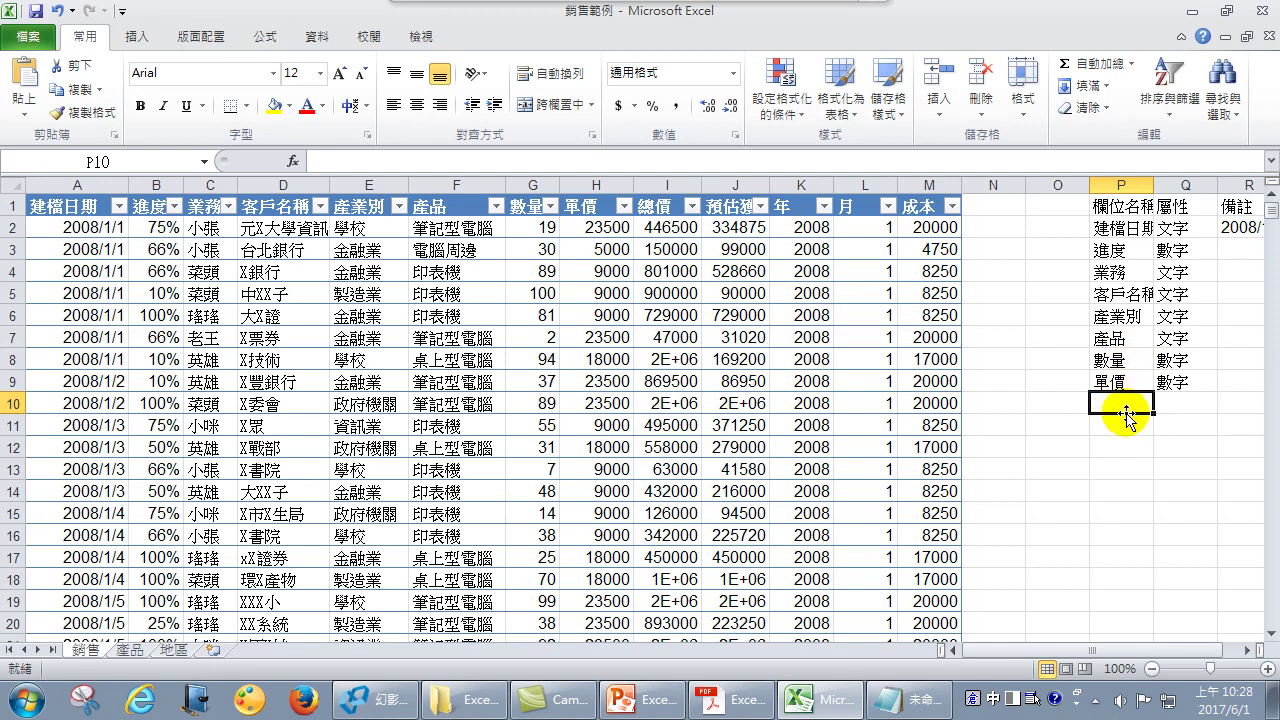
text(總)
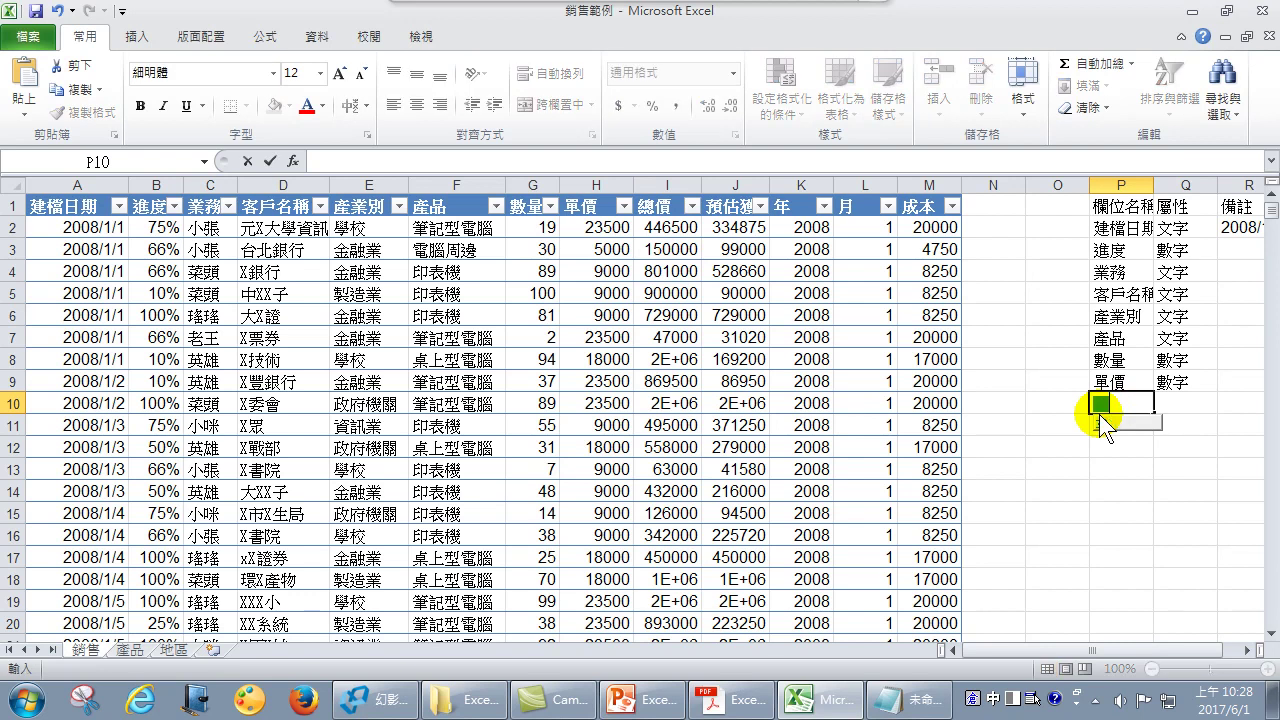
text(價)
key(Return)
key(Return)
key(Return)
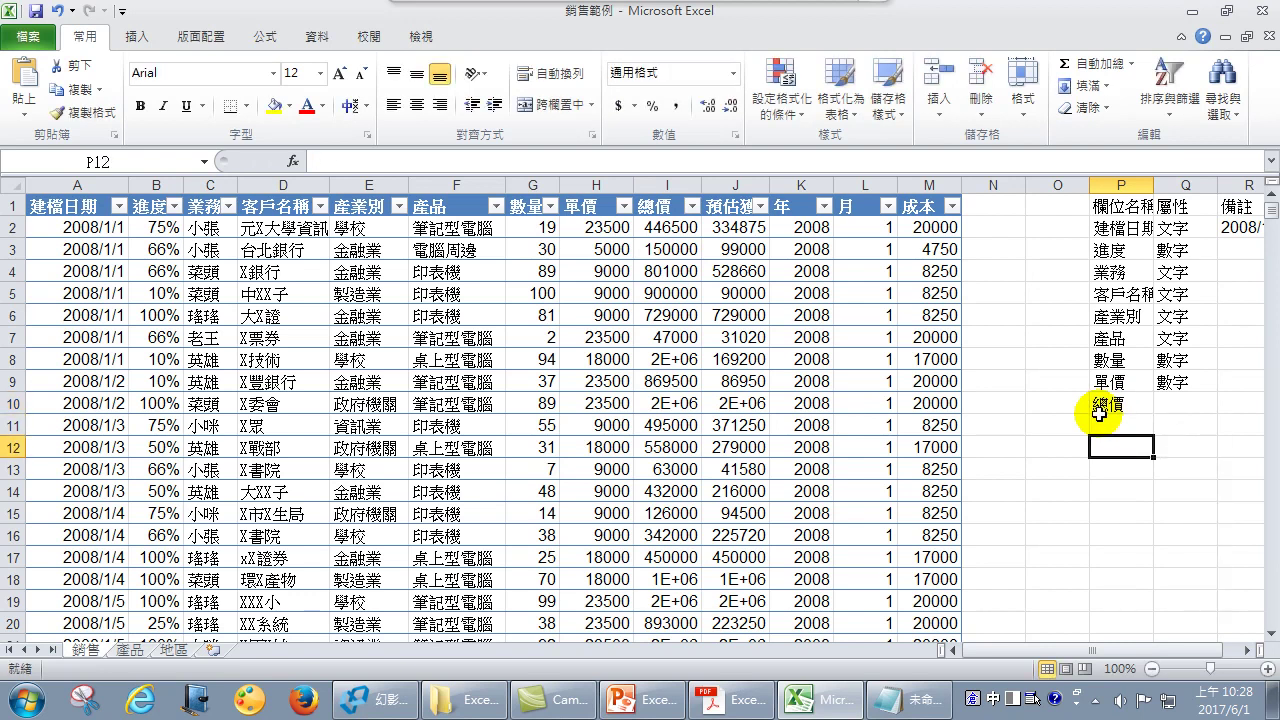
key(Up)
key(Up)
key(Right)
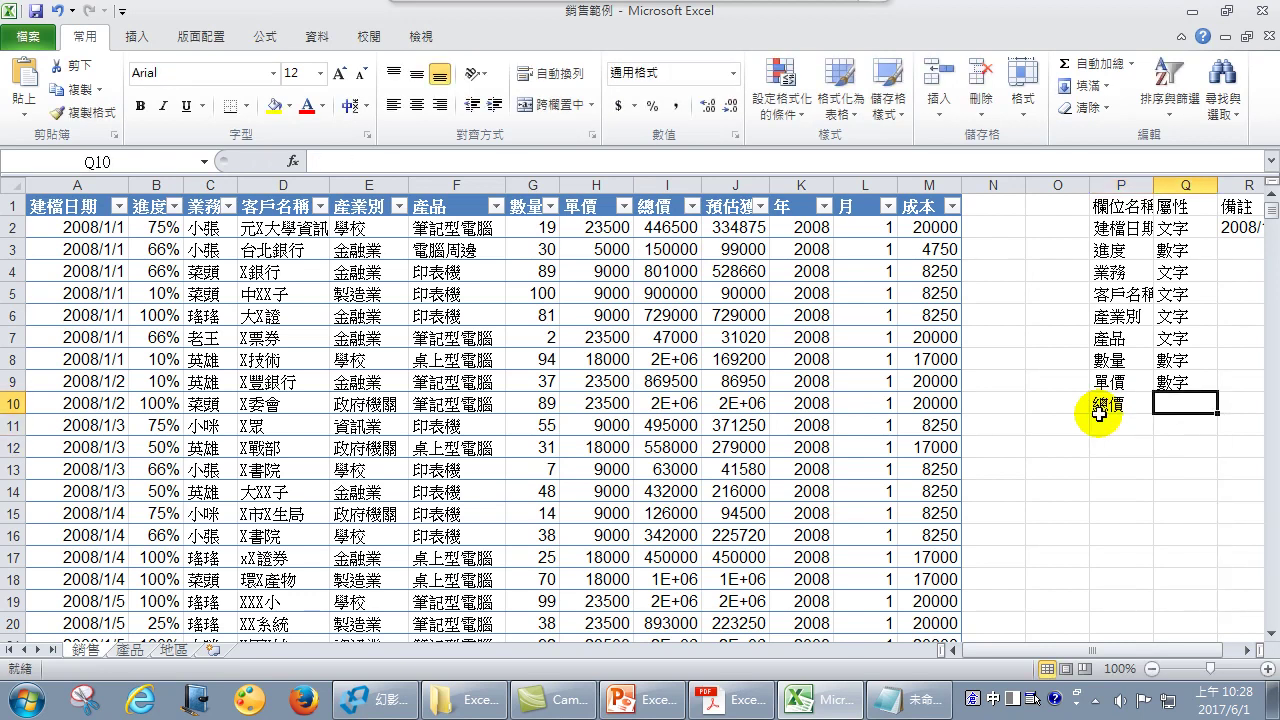
text(數字)
key(Return)
Add 預估獲利 below it, also classified as 數字
key(Return)
click(1100, 420)
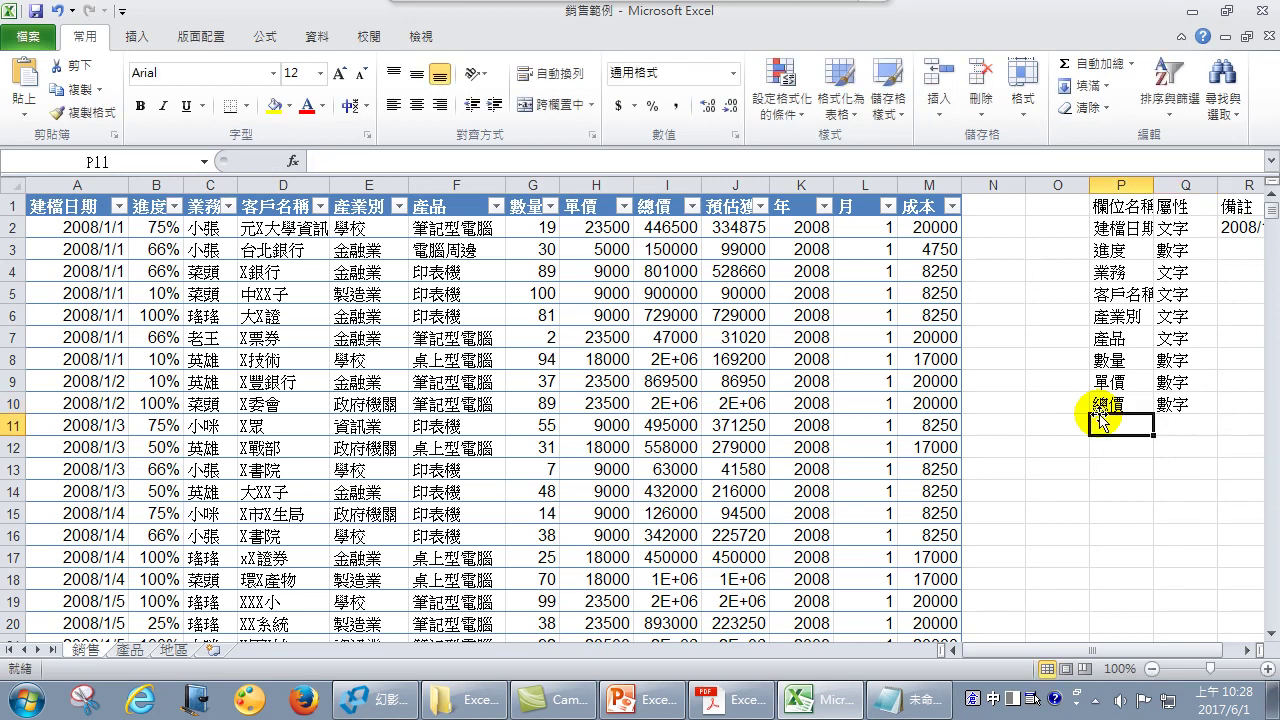
text(預估獲利)
key(Return)
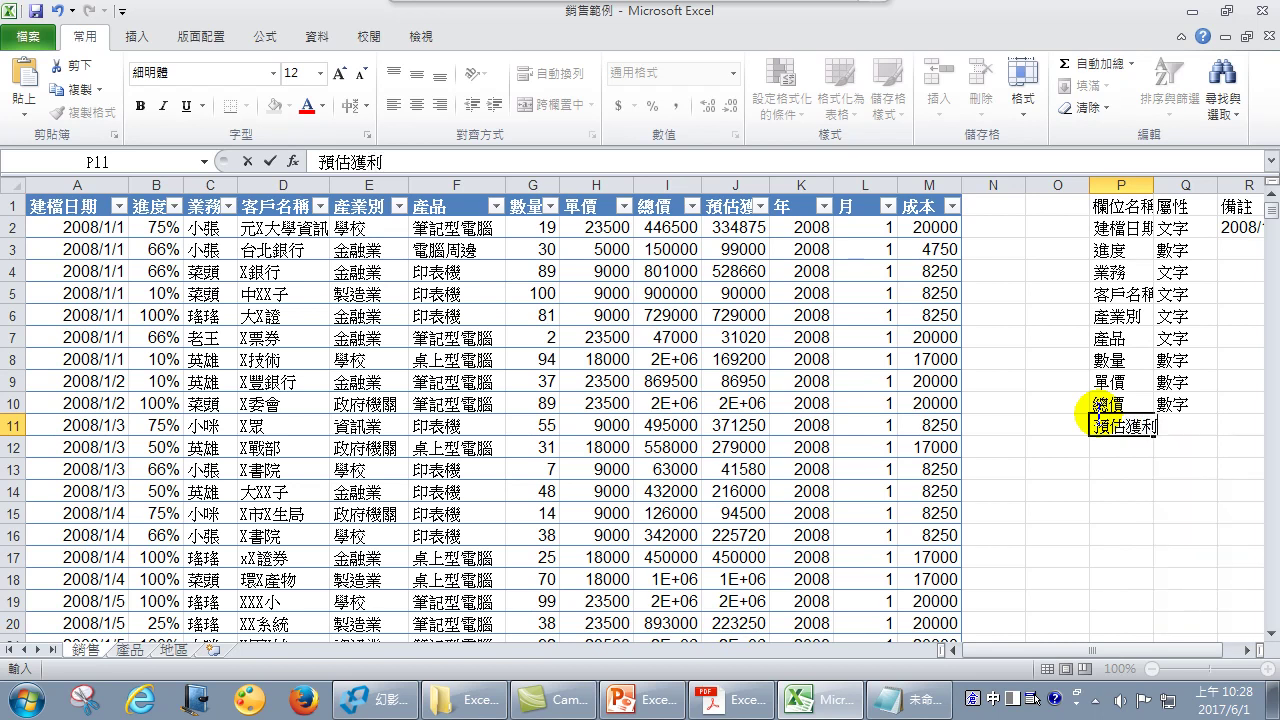
key(Return)
key(Up)
key(Right)
text(數宮)
key(BackSpace)
text(字)
Enter the field names 年, 月 and 成本 in the next rows
key(Return)
key(Return)
key(Left)
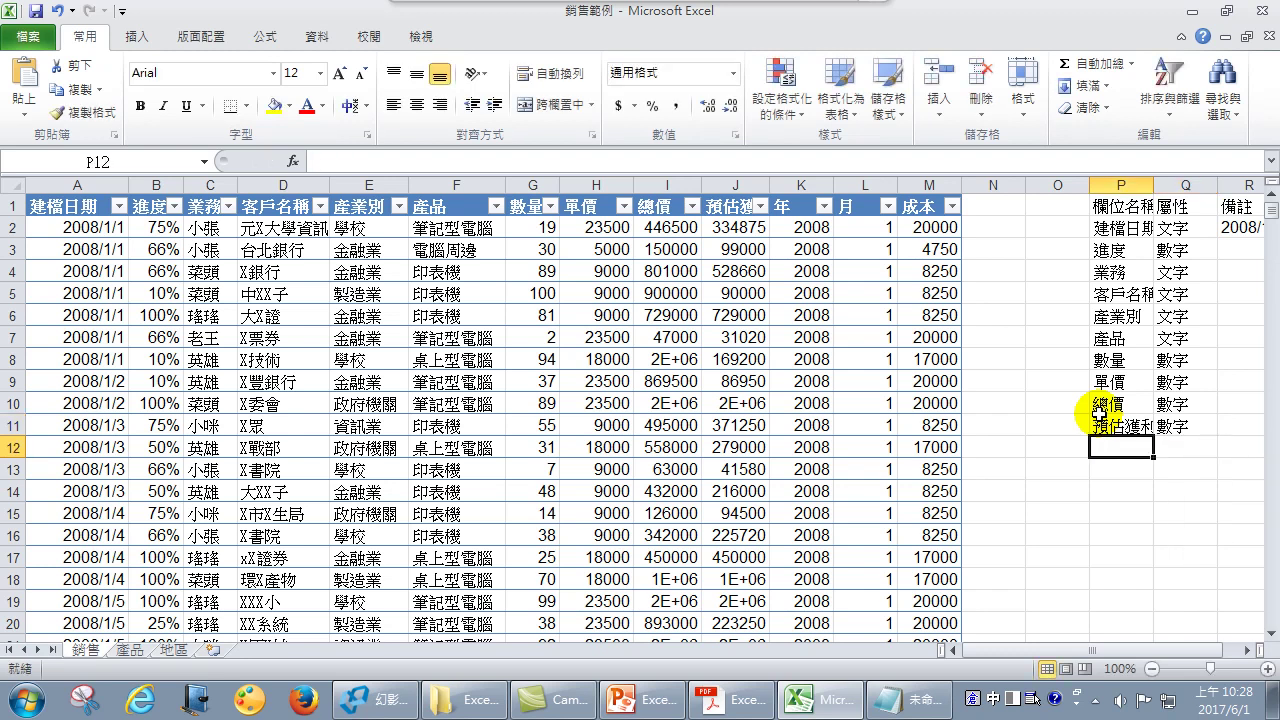
text(年)
key(Return)
key(Return)
text(月)
key(Return)
key(Return)
text(成本)
key(Return)
key(Return)
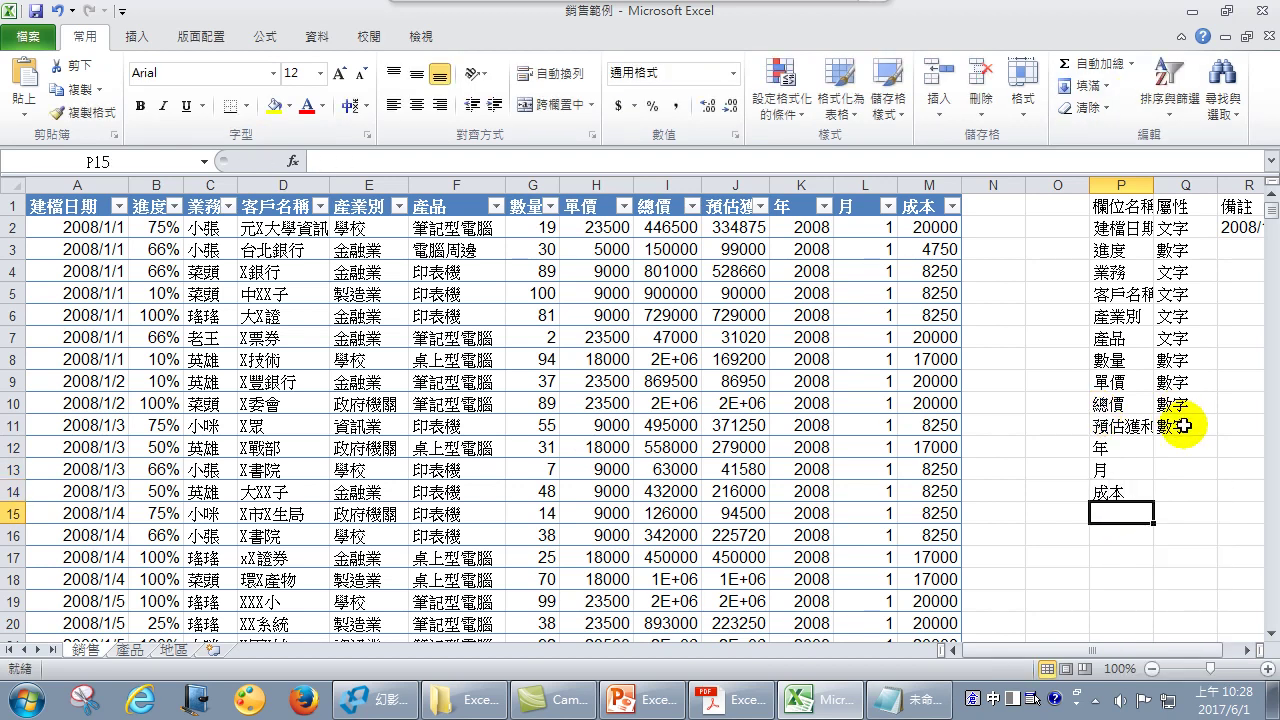
Fill 數字 down as the attribute for 年, 月 and 成本
click(1183, 426)
drag(1217, 436, 1205, 500)
click(1195, 468)
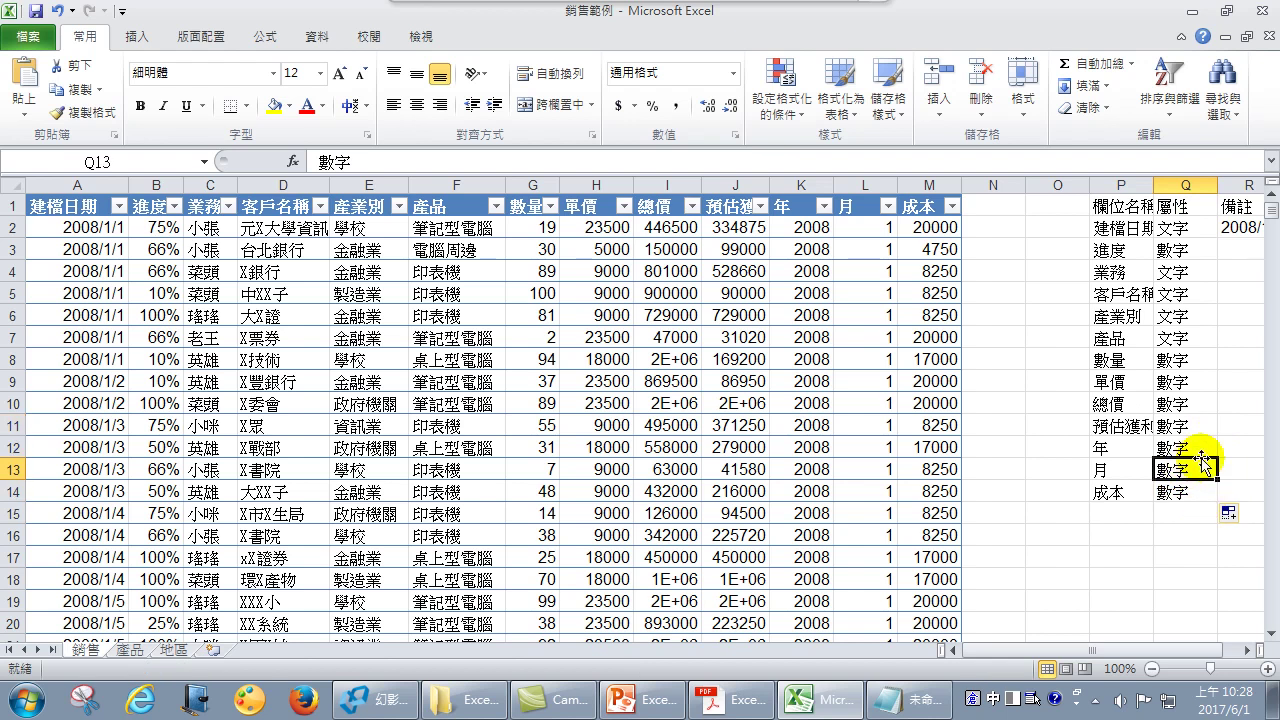
click(1189, 229)
Sort the field list A to Z by attribute, then review the 文字 group 建檔日期 through 產品
click(1172, 85)
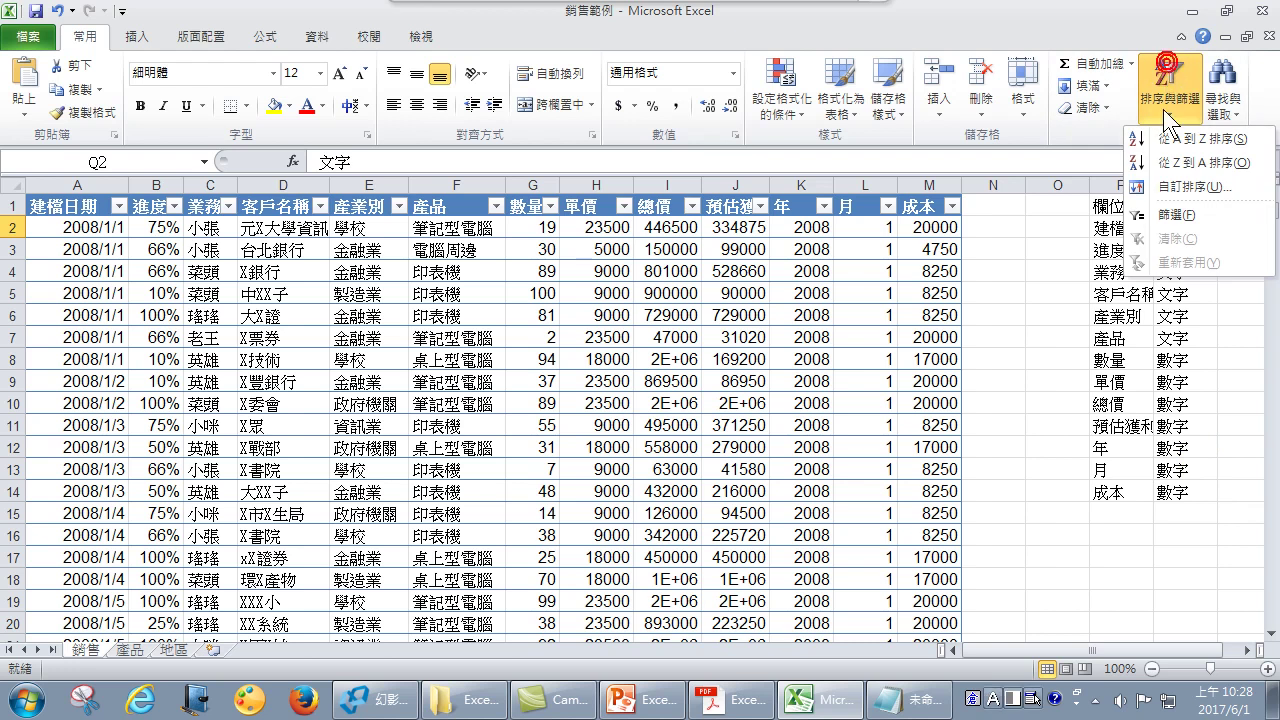
click(1185, 140)
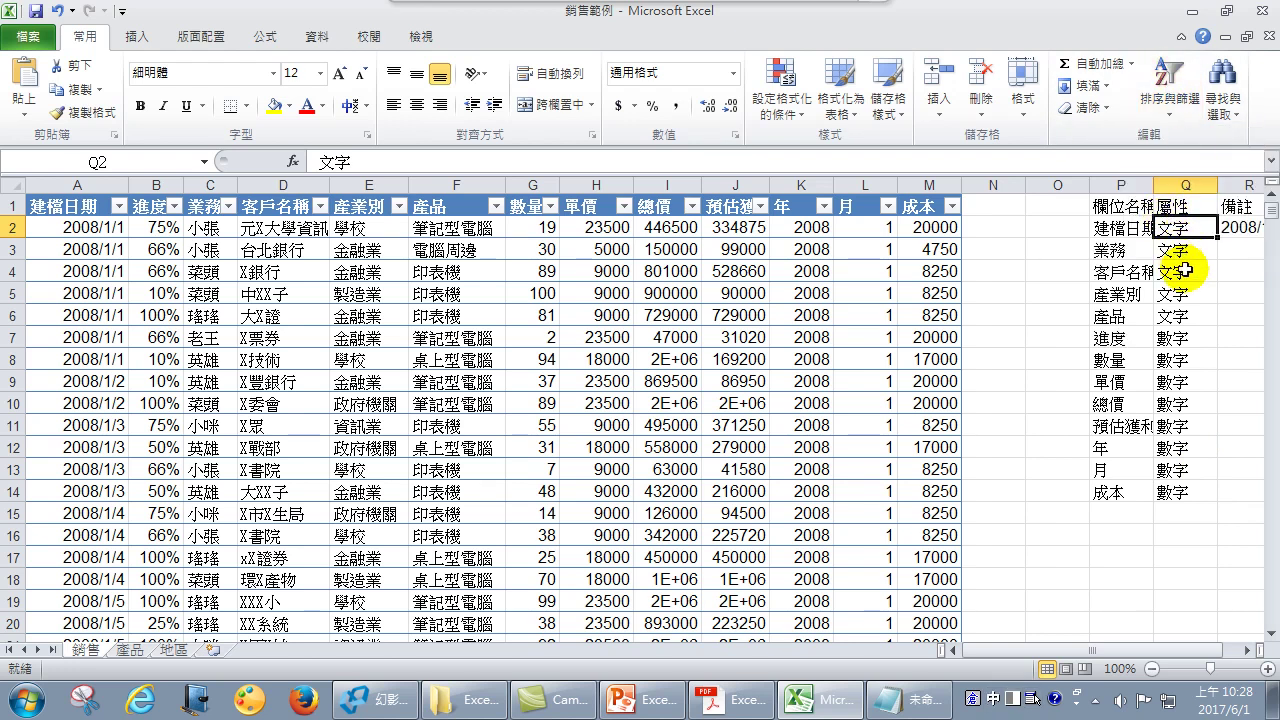
click(1108, 228)
drag(1108, 228, 1121, 312)
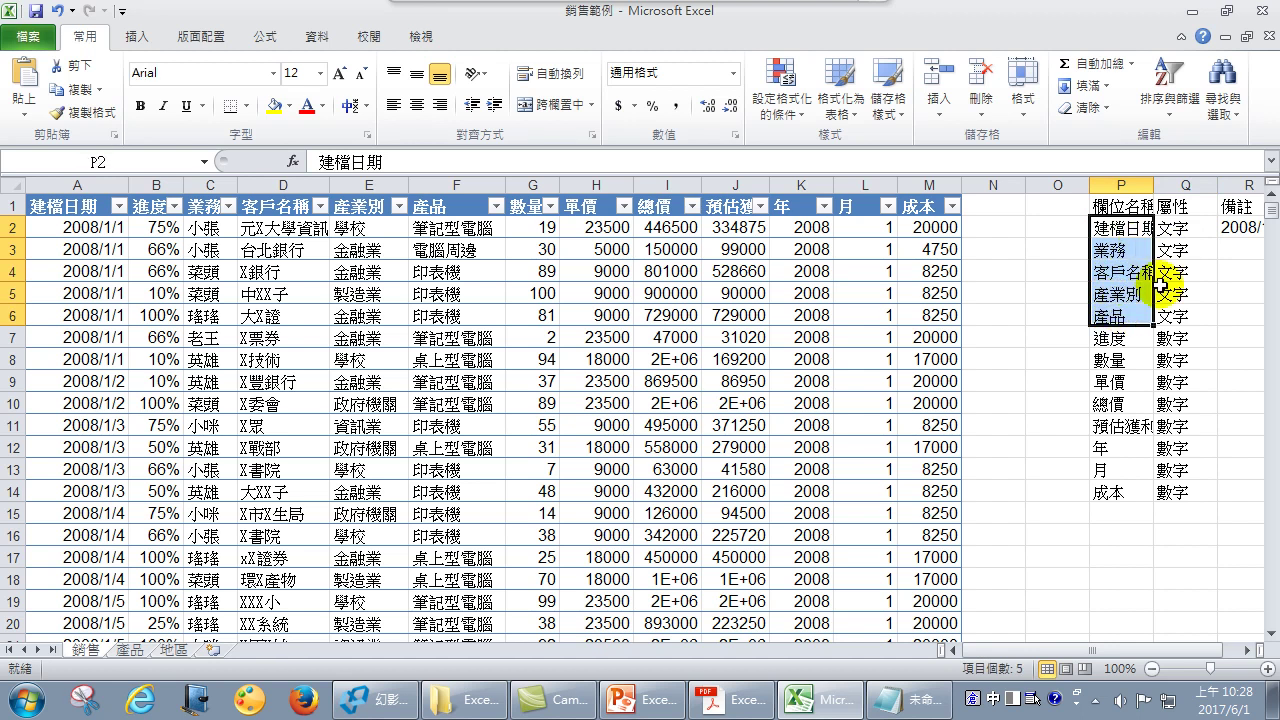
click(1105, 249)
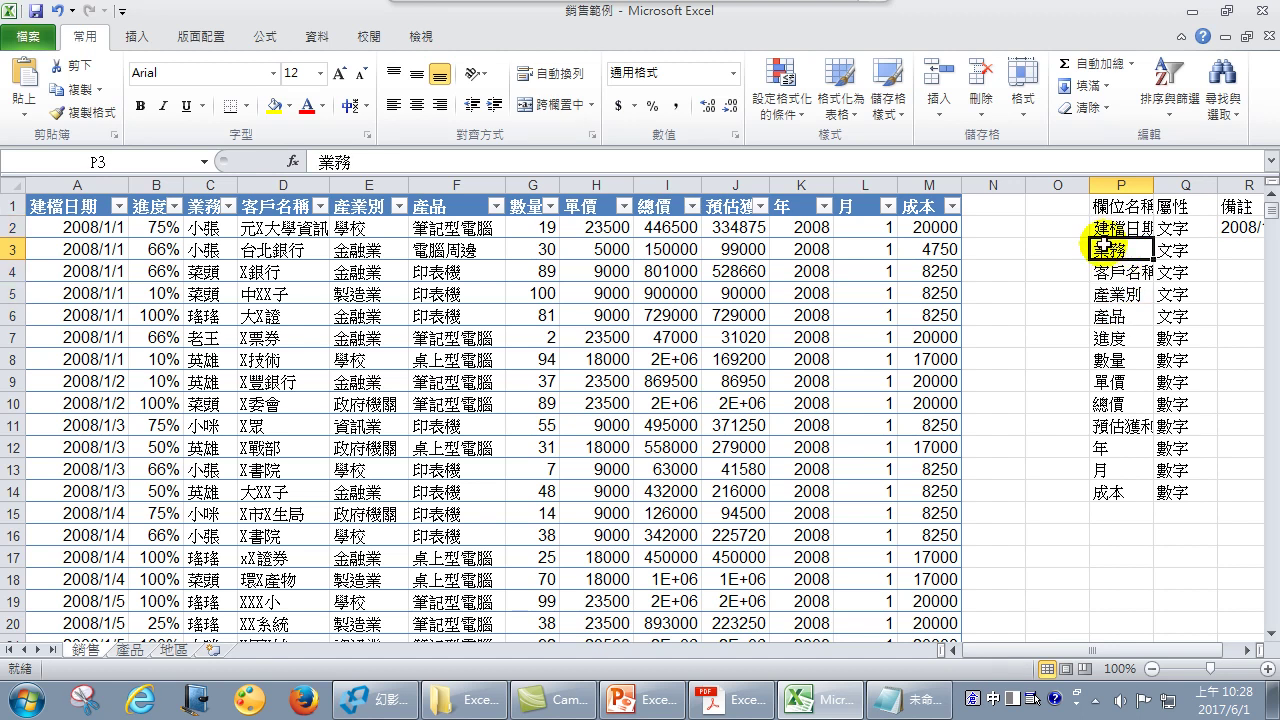
click(1124, 405)
click(1126, 407)
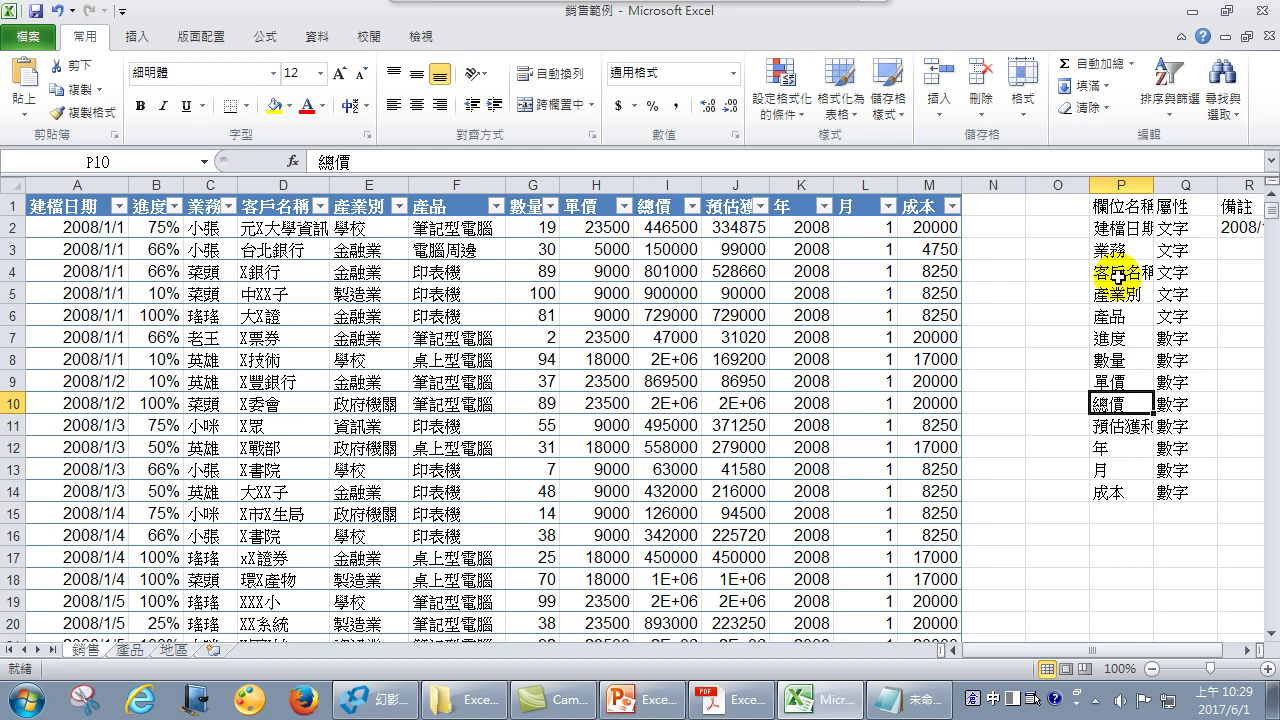
click(1172, 402)
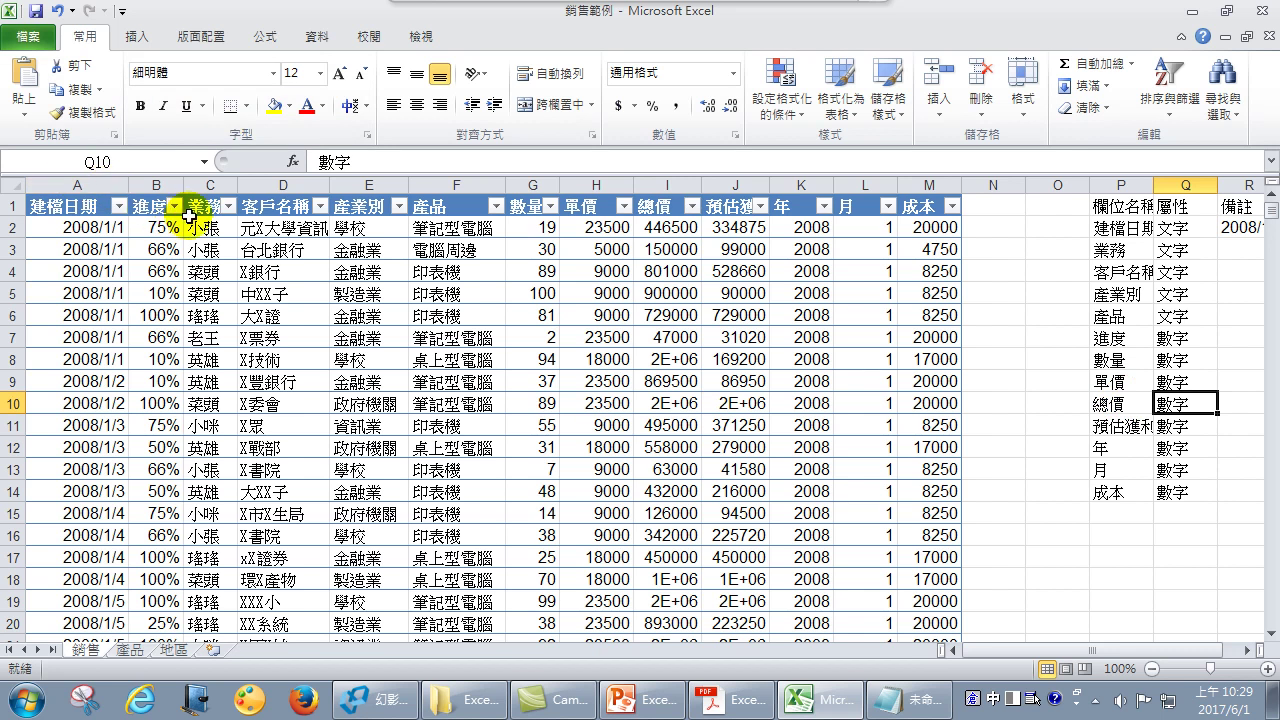
click(210, 182)
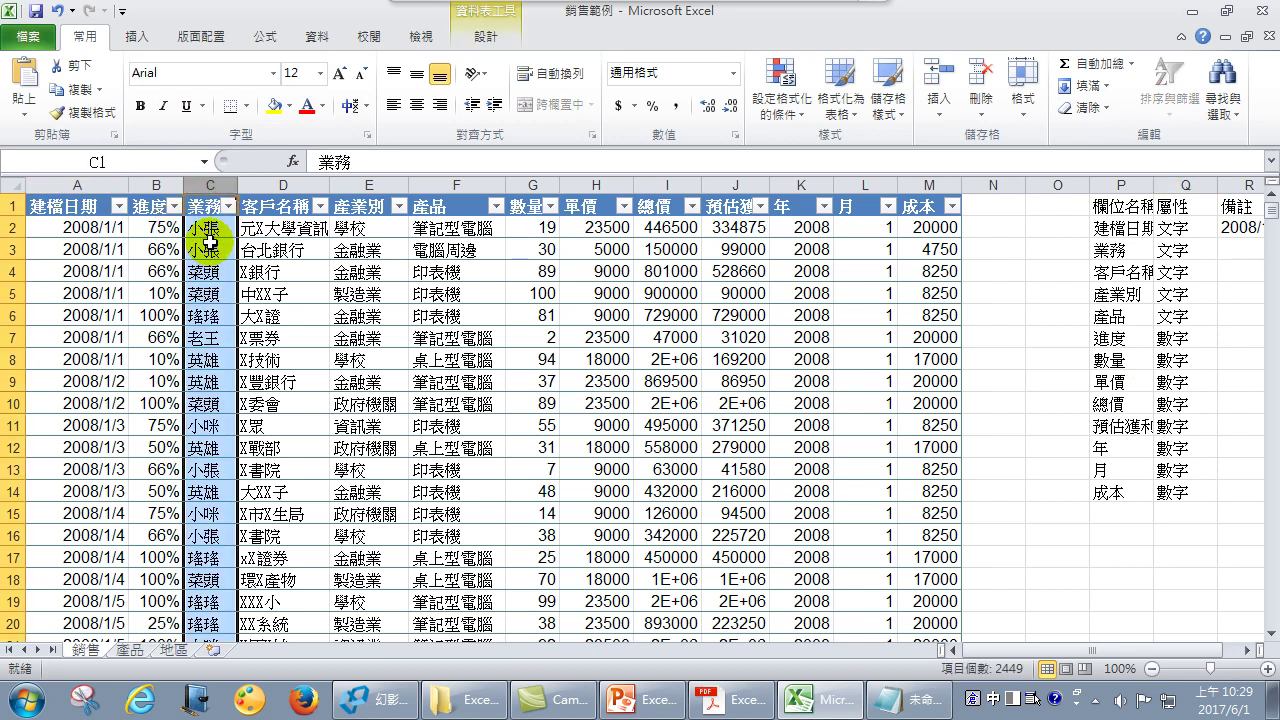
click(448, 261)
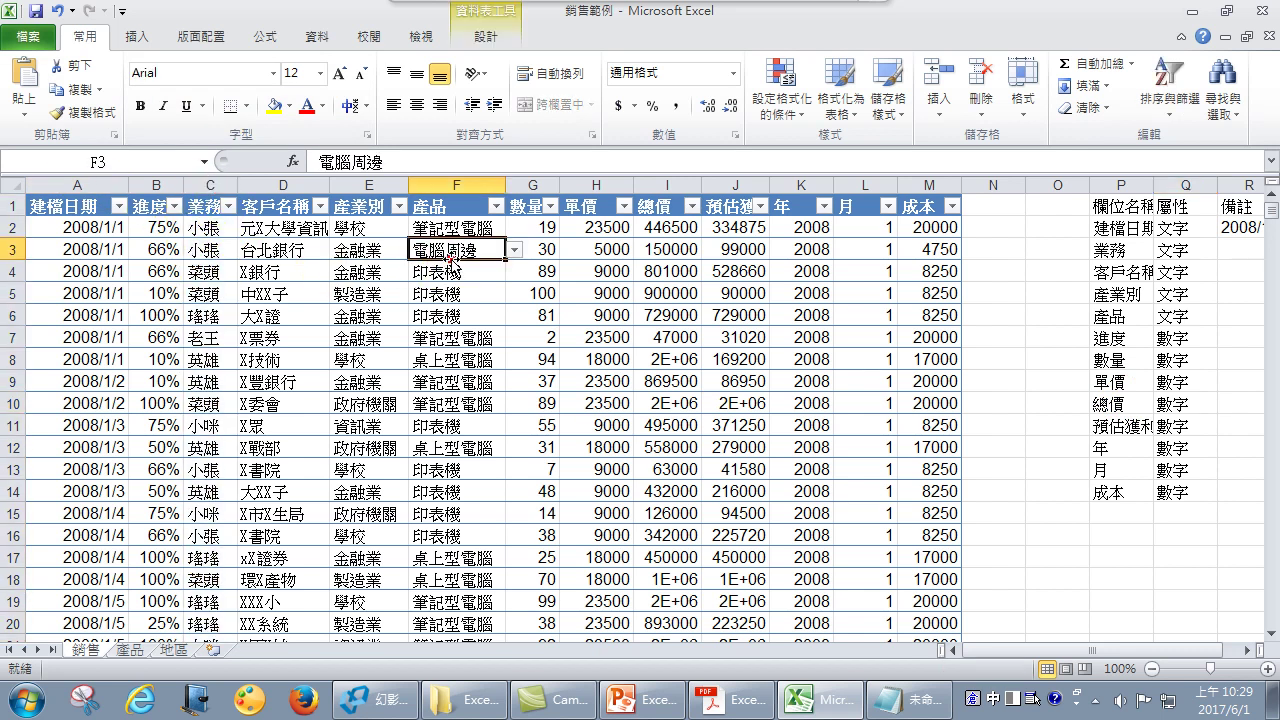
click(205, 185)
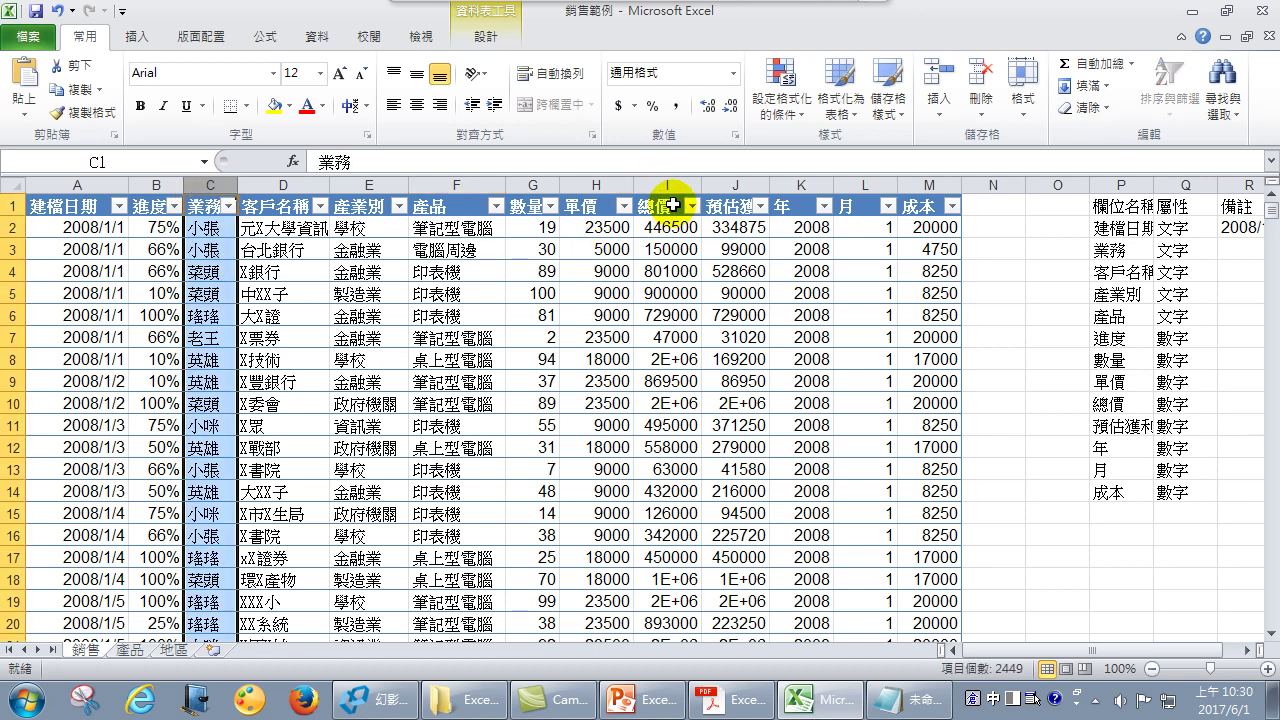
click(443, 252)
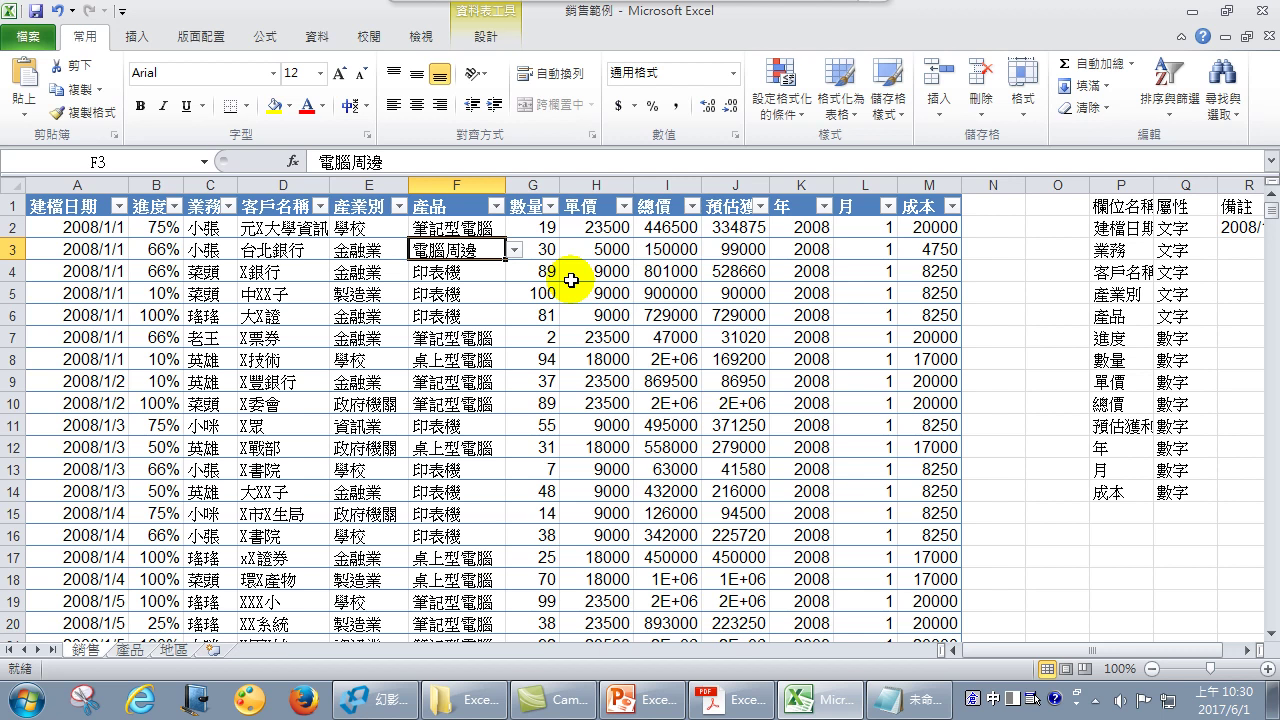
click(495, 187)
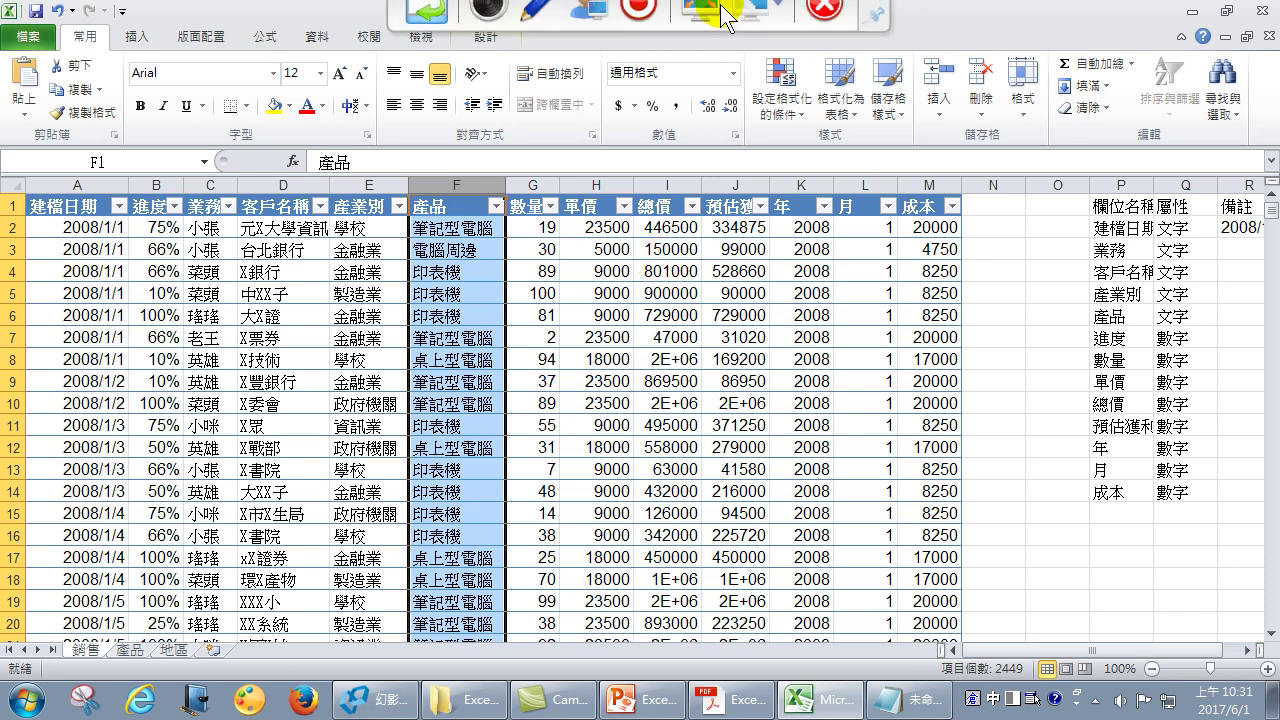
drag(1139, 229, 1125, 316)
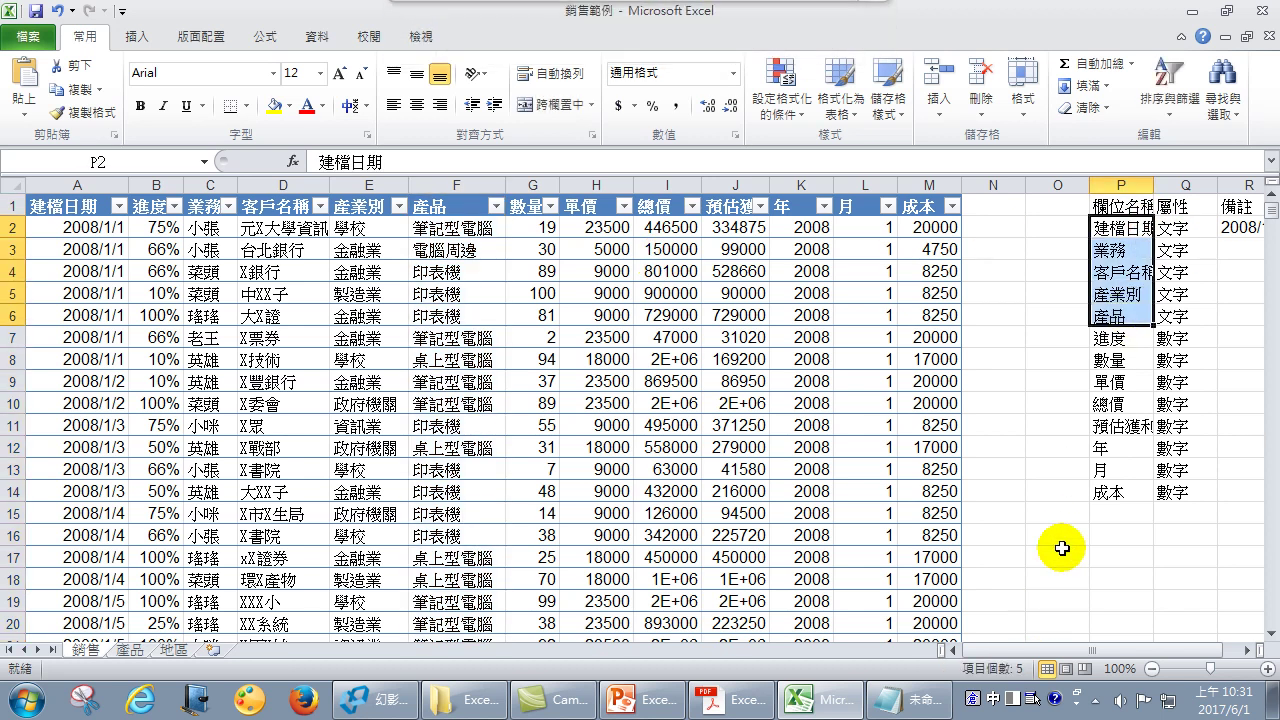
drag(1135, 338, 1138, 492)
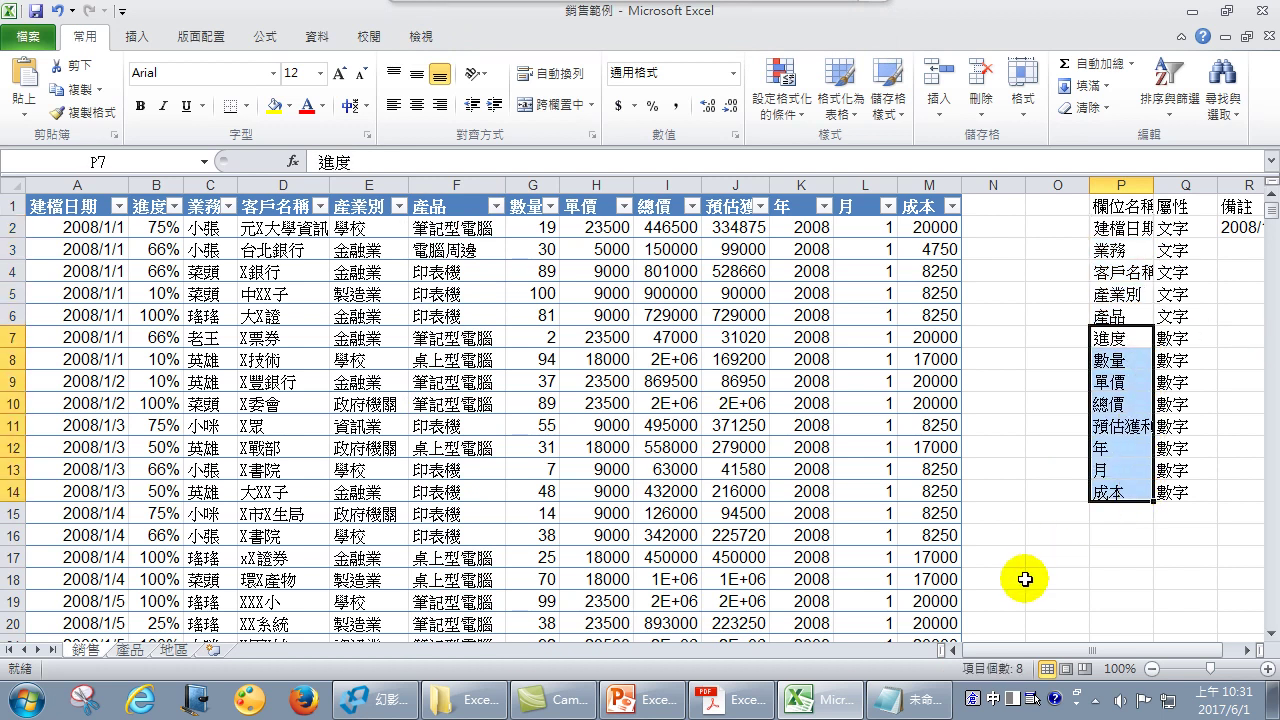